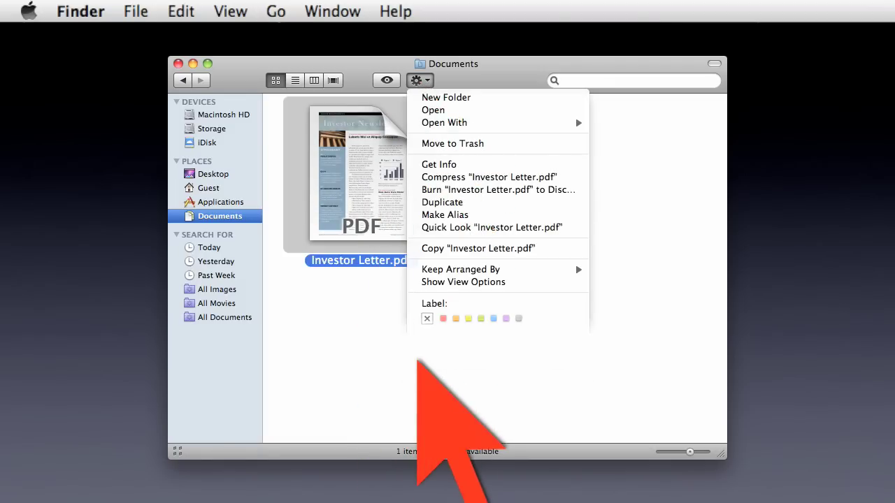
- Verify the password and encrypt Investor Letter.pdf into a protected copy
click(499, 283)
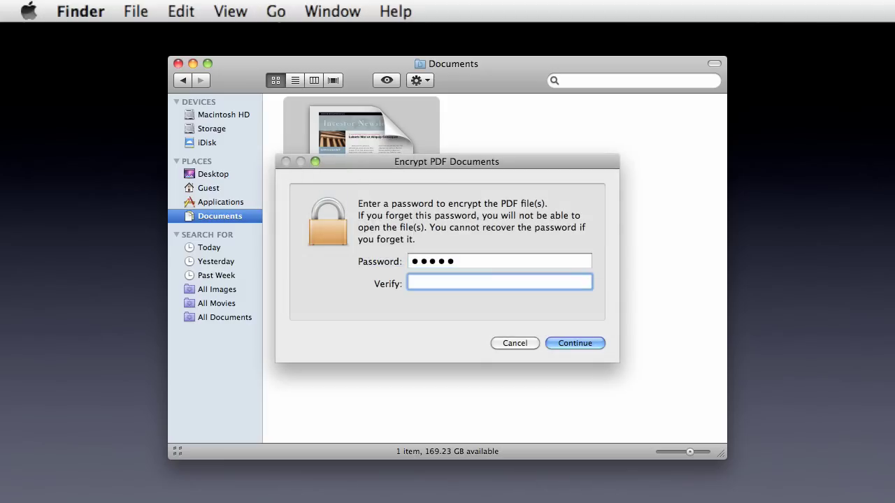
click(574, 344)
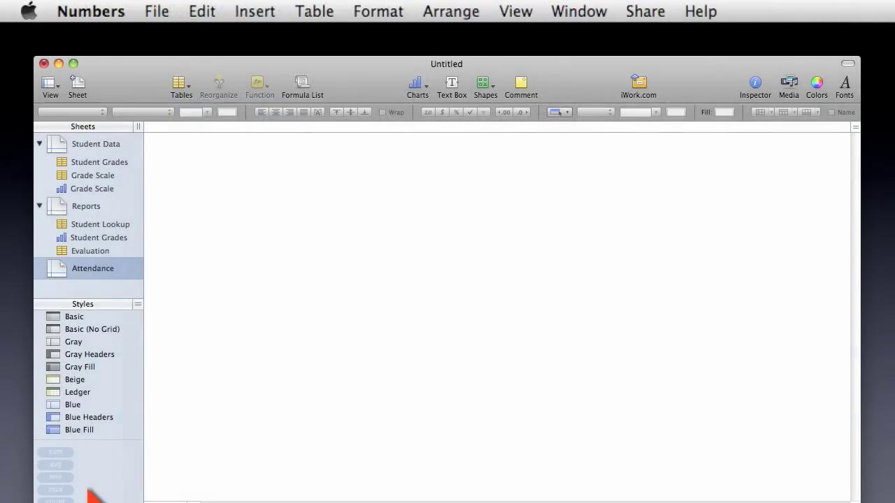
click(90, 11)
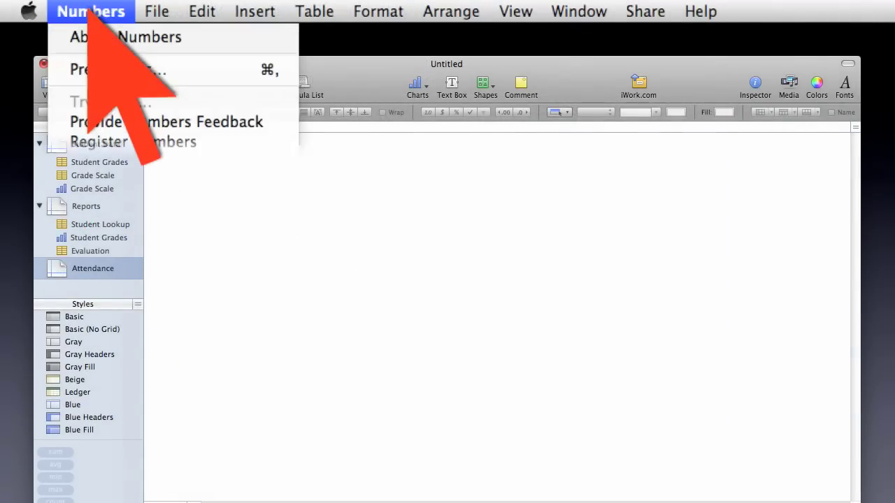
- Generate an Aug-2009 attendance table for the Class 301 group and apply the Blue Headers style
mouse_move(89, 174)
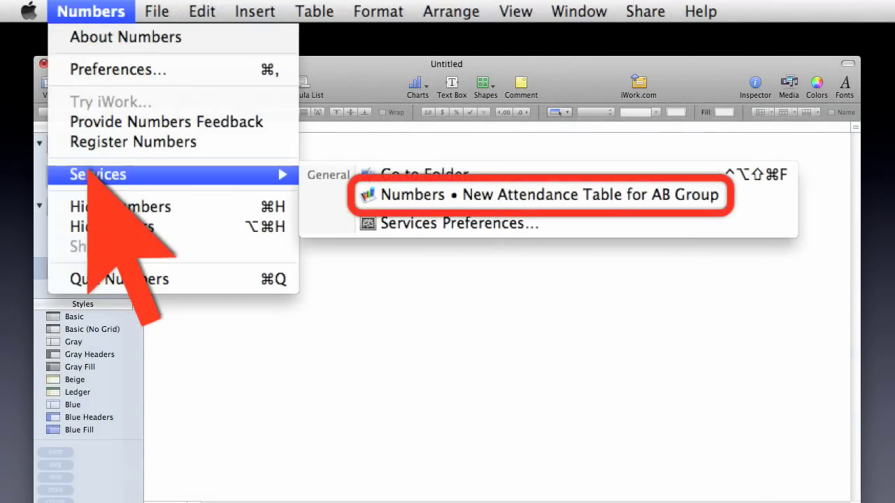
click(451, 191)
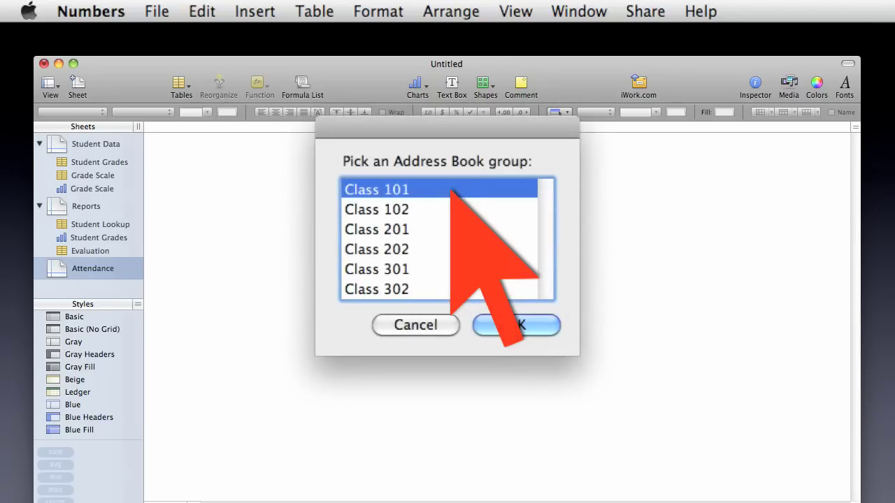
click(451, 269)
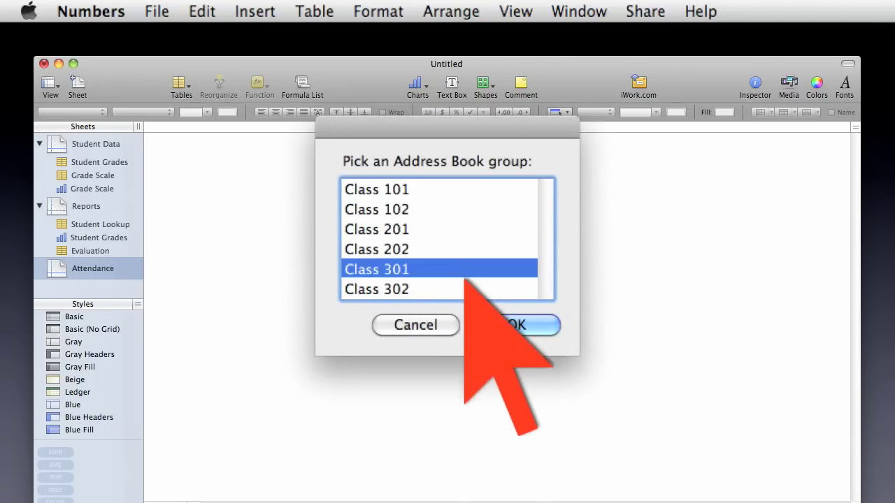
click(516, 326)
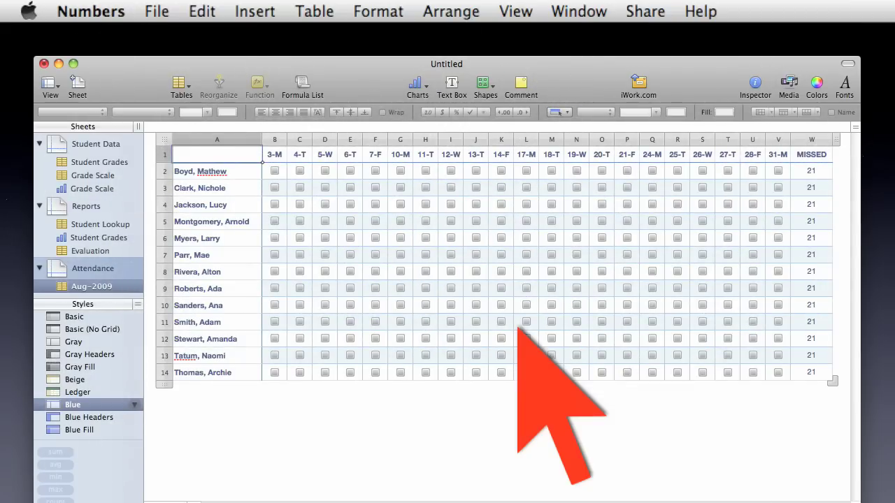
click(89, 418)
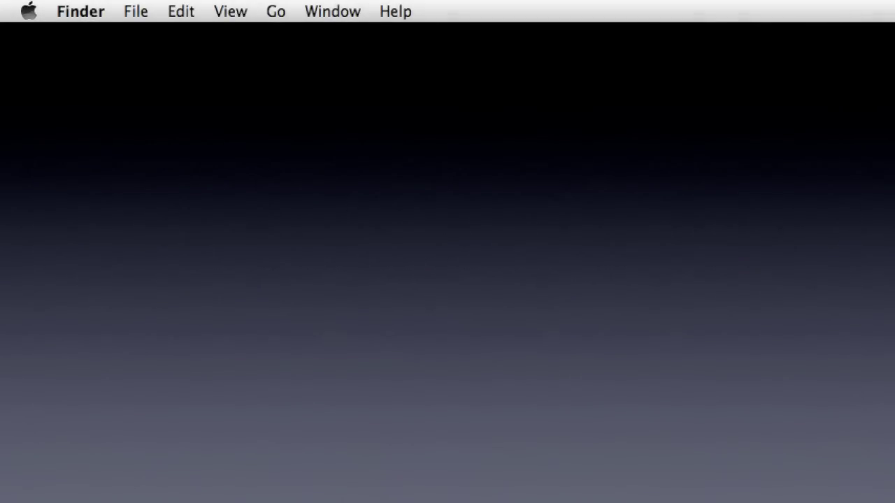
- In Services Preferences, check Create Service and Create Workflow and uncheck Summarize
click(82, 13)
mouse_move(83, 157)
click(397, 180)
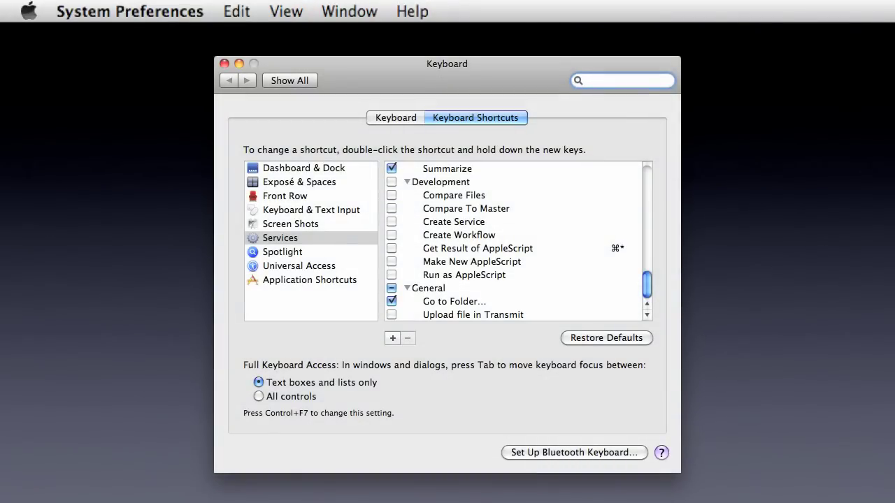
click(392, 235)
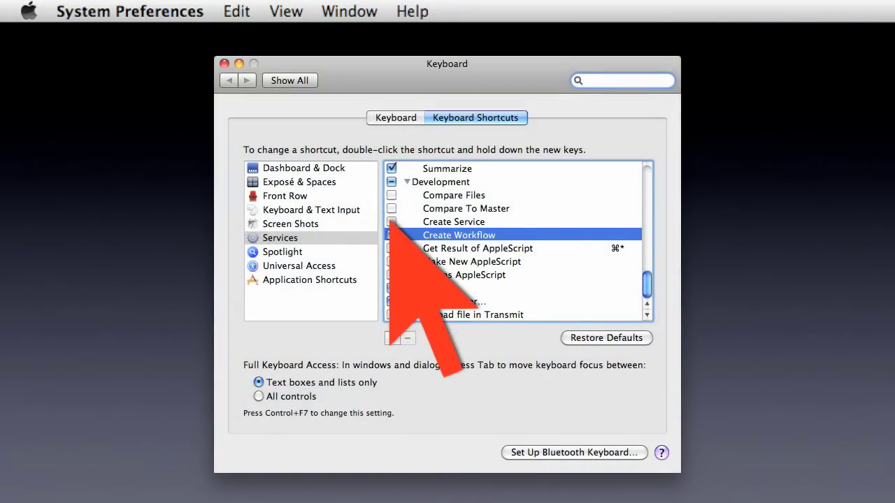
click(392, 221)
click(391, 168)
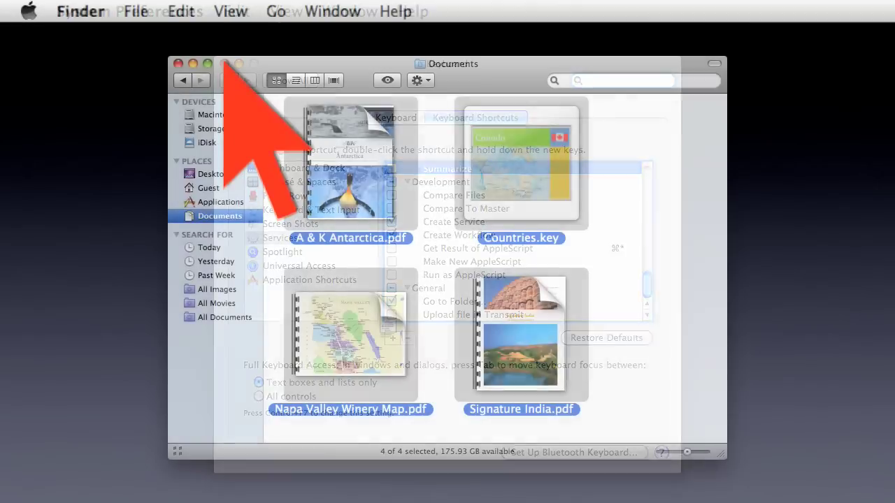
- Show the Action menu for the four selected documents, now listing Create Service and Create Workflow
click(417, 80)
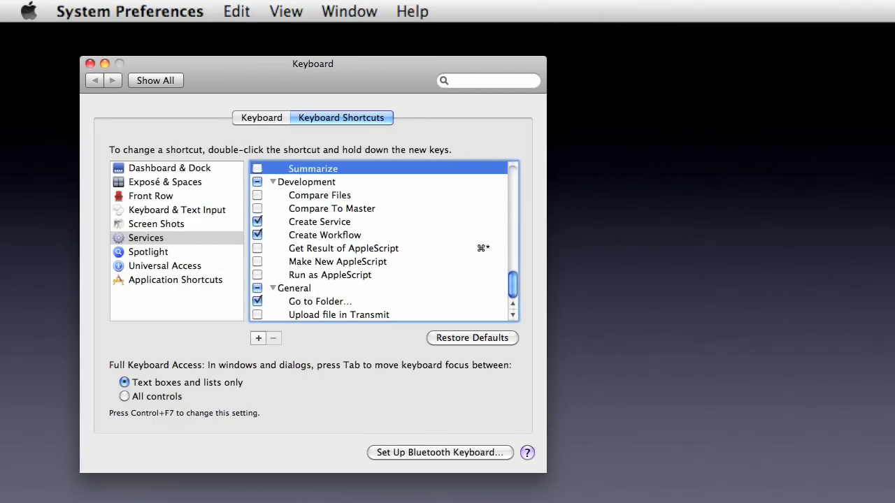
- Assign the shortcut Control-Shift-F to Go to Folder… and close the Keyboard preferences
click(318, 301)
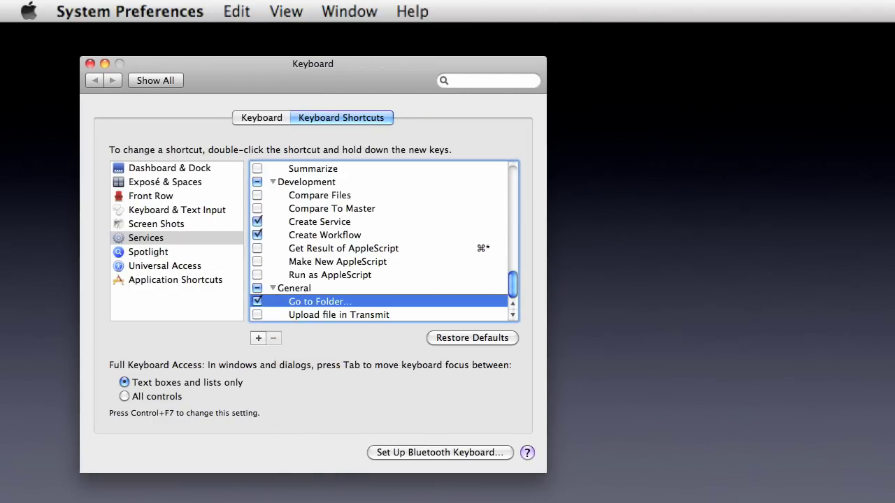
key(Return)
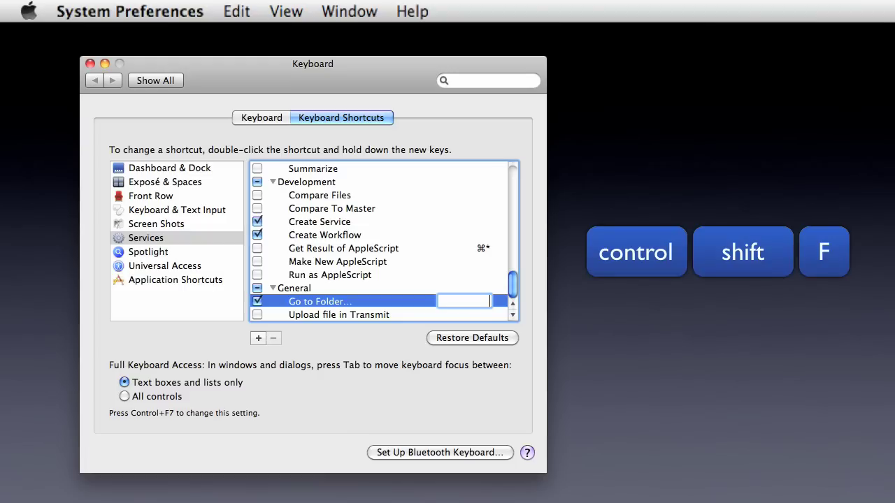
key(ctrl+shift+f)
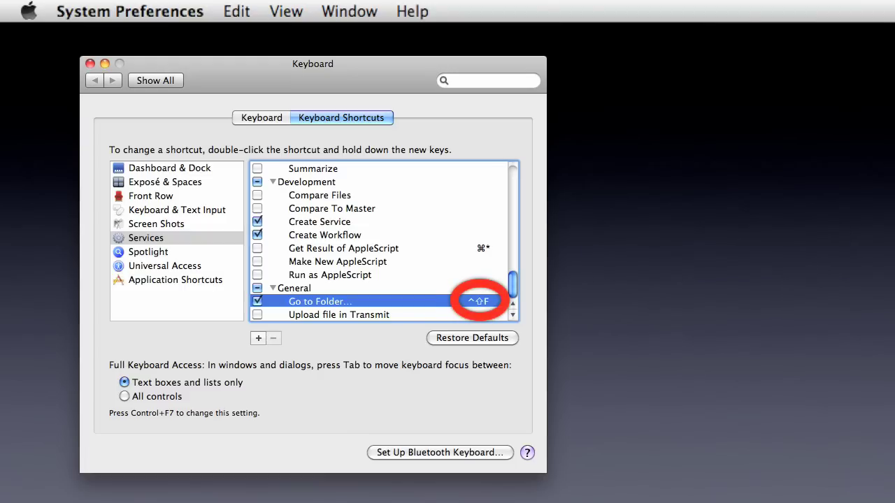
click(89, 63)
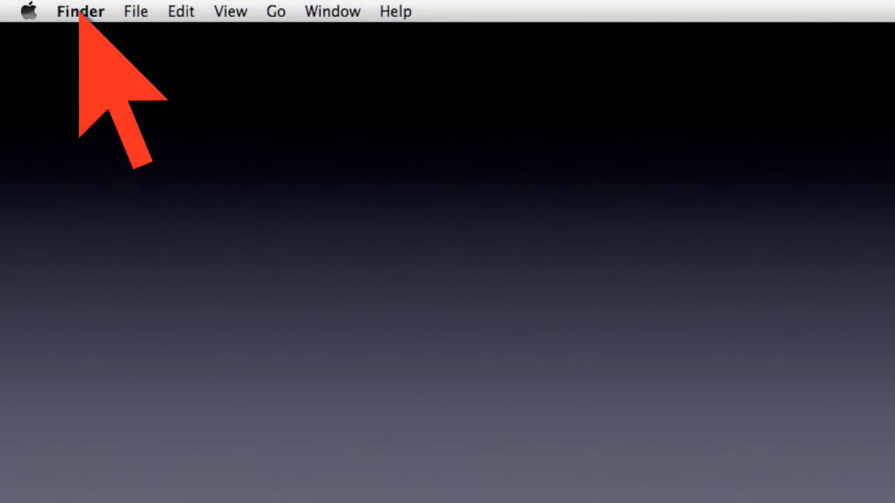
- Check Go to Folder's new shortcut in Finder's Services menu, then launch Automator from Applications
click(80, 11)
mouse_move(90, 156)
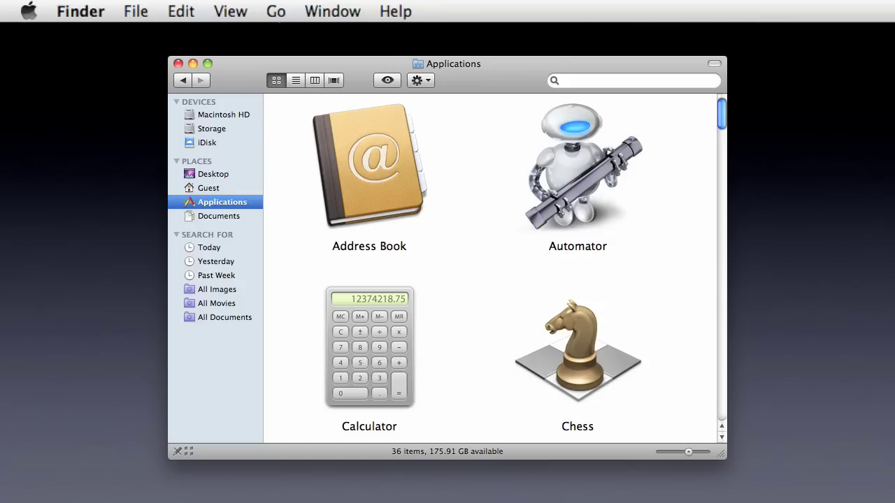
double_click(569, 160)
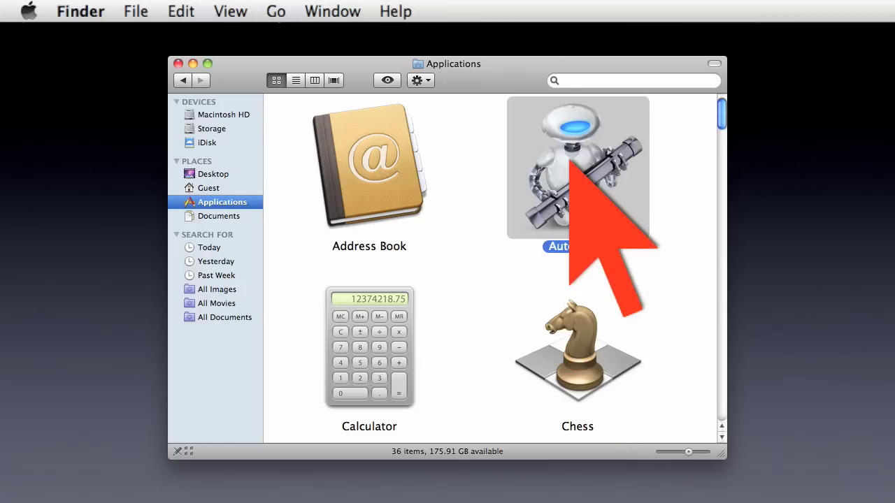
click(168, 10)
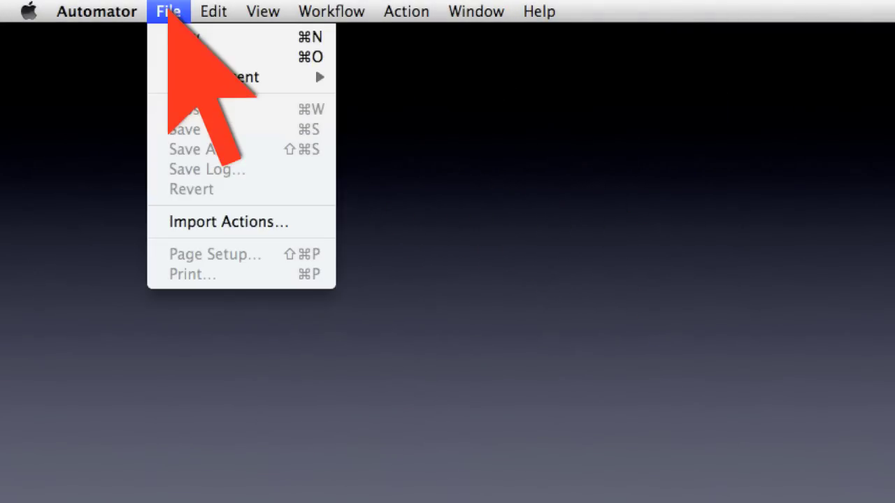
- Create a new Automator document from the Service template
click(207, 35)
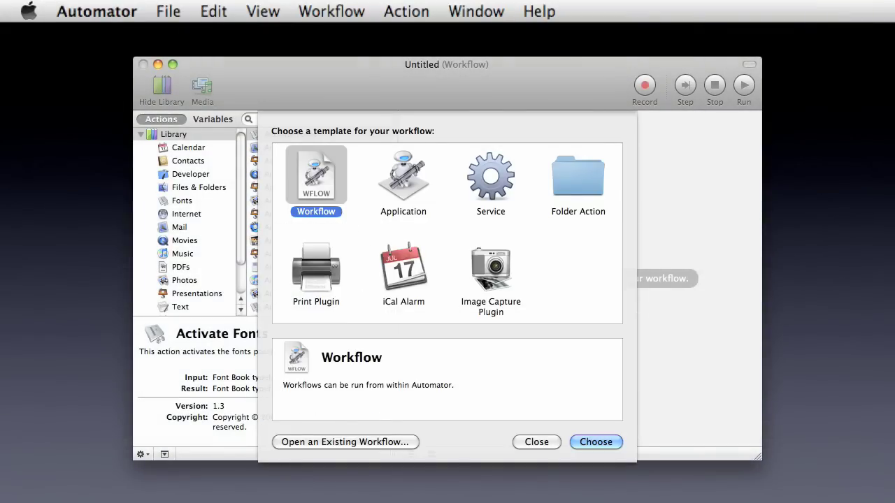
click(490, 175)
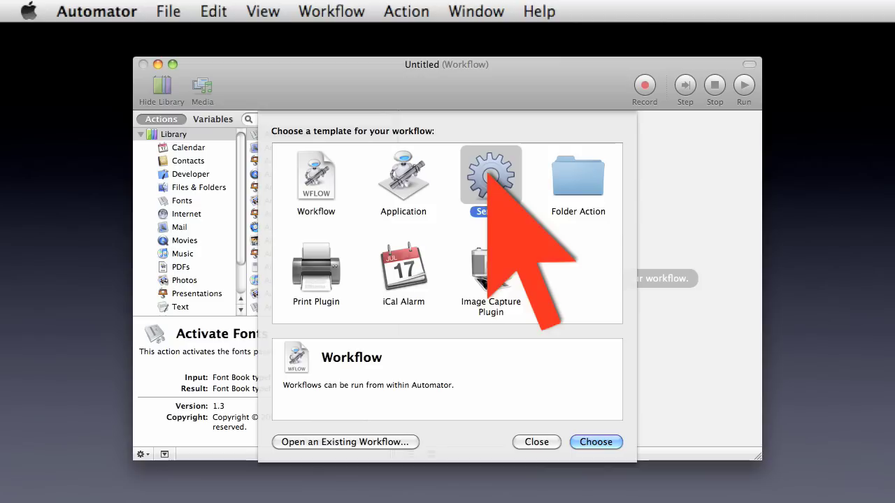
click(595, 442)
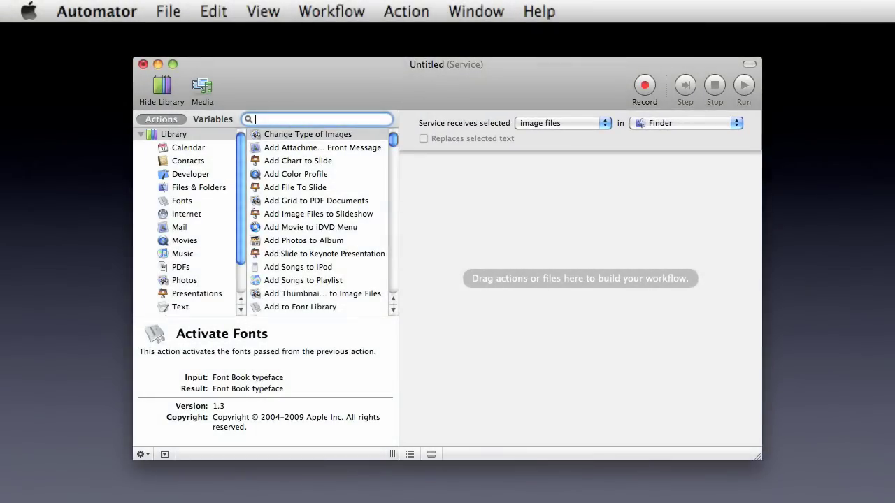
- Add the Change Type of Images action, set to show itself when the workflow runs
text(convert image)
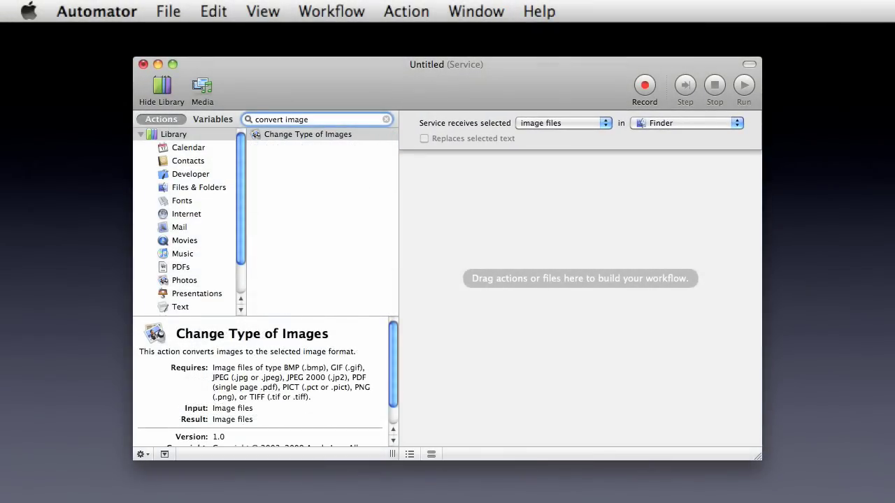
drag(308, 135, 503, 176)
click(483, 214)
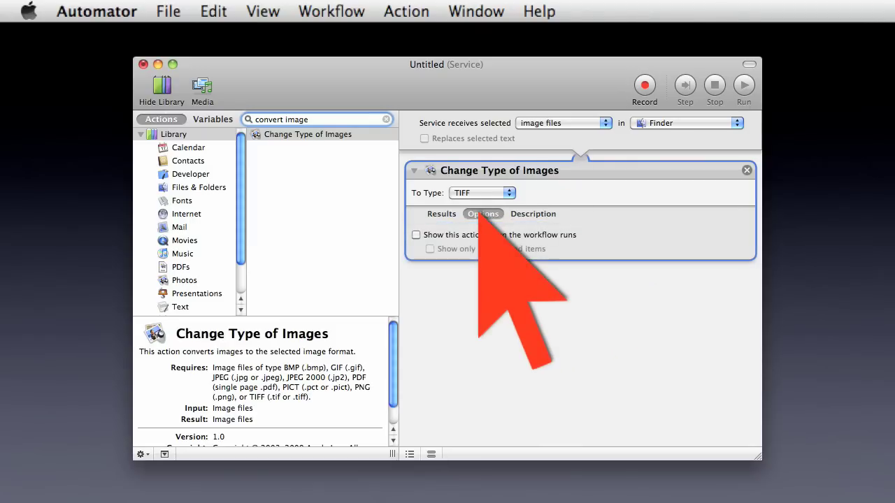
click(416, 235)
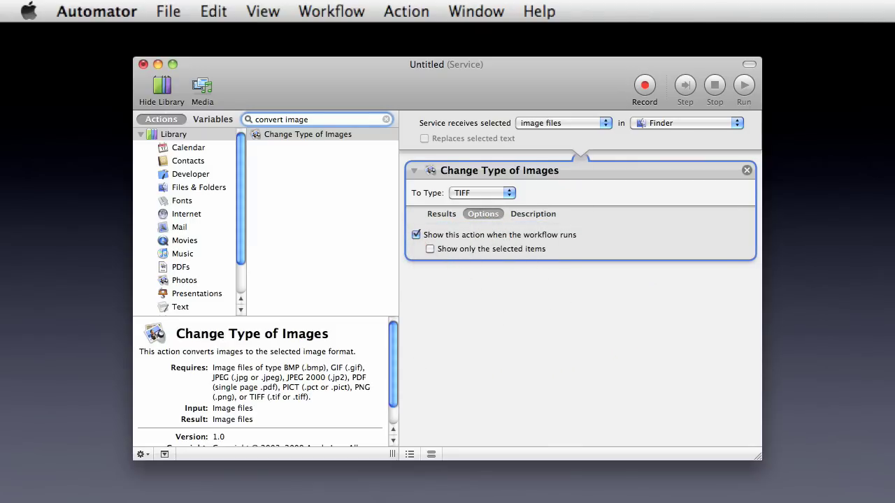
- Save the service as 'Image • Change File Type'
click(168, 11)
click(170, 130)
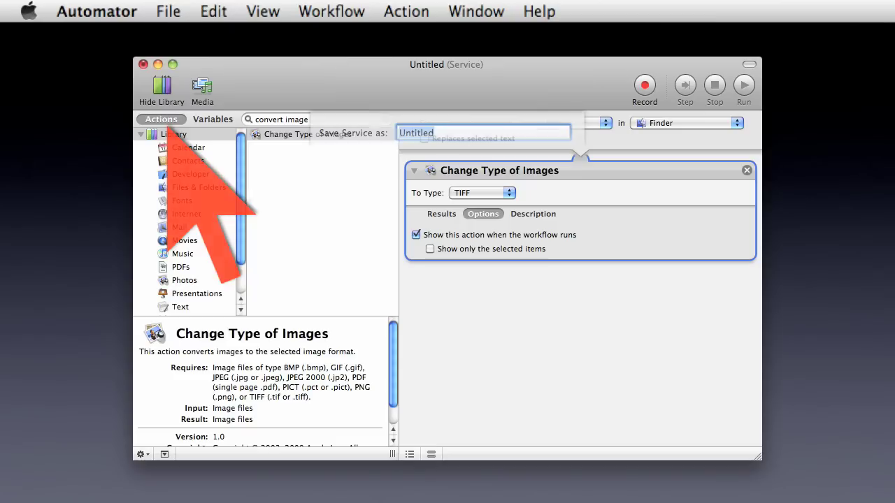
click(545, 152)
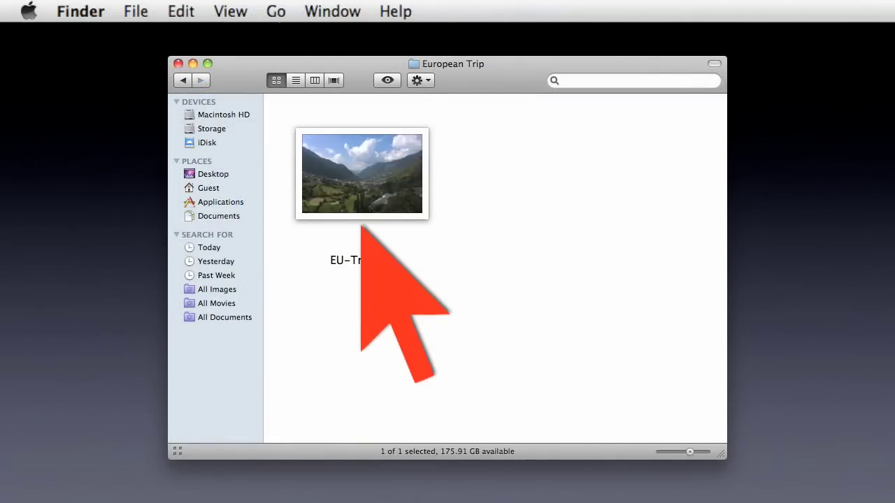
- Convert EU-Trip.jpg to PNG with the Image • Change File Type service
click(359, 193)
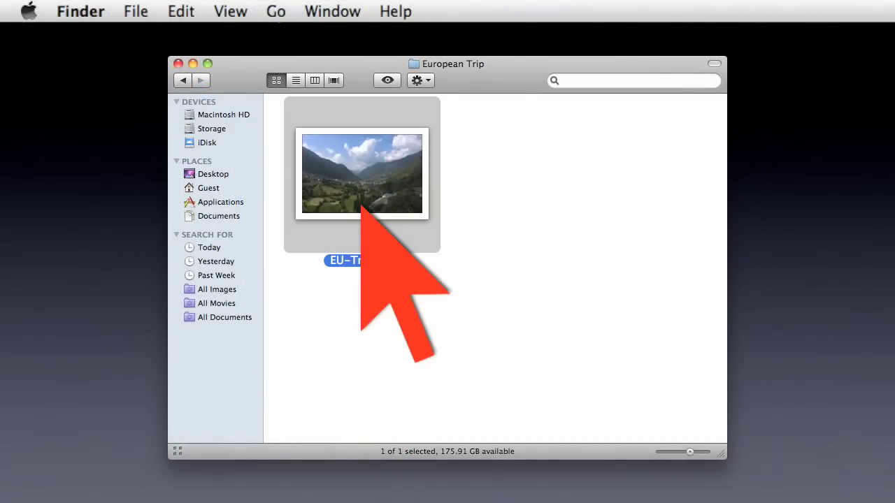
click(418, 79)
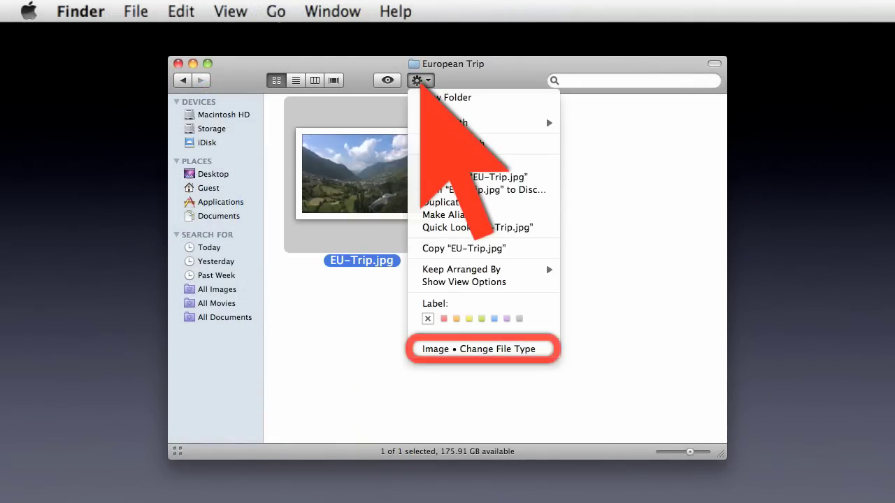
click(422, 348)
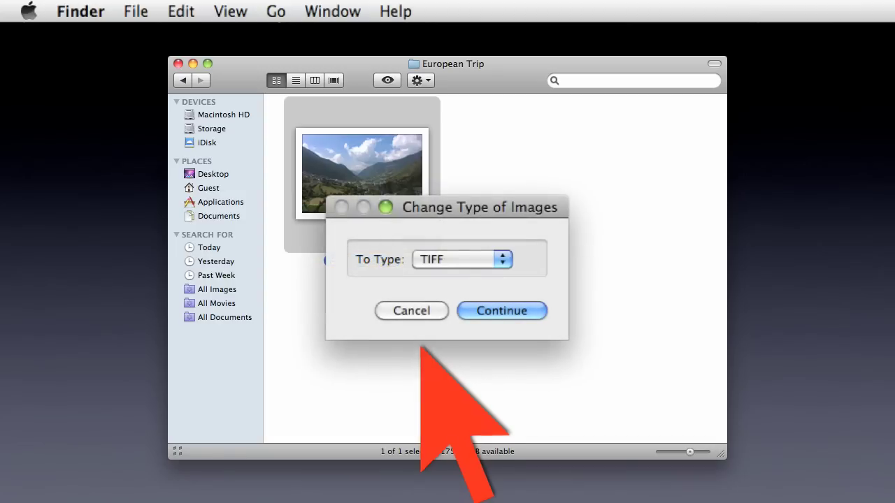
click(472, 260)
click(472, 242)
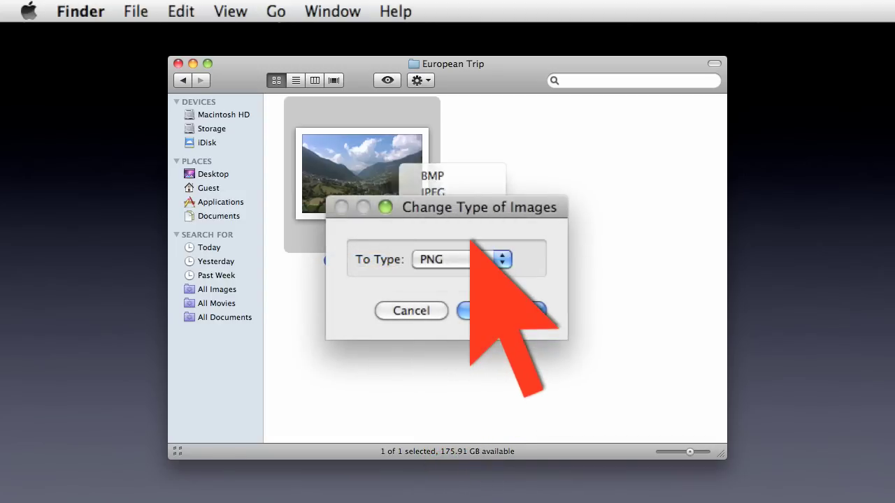
click(529, 309)
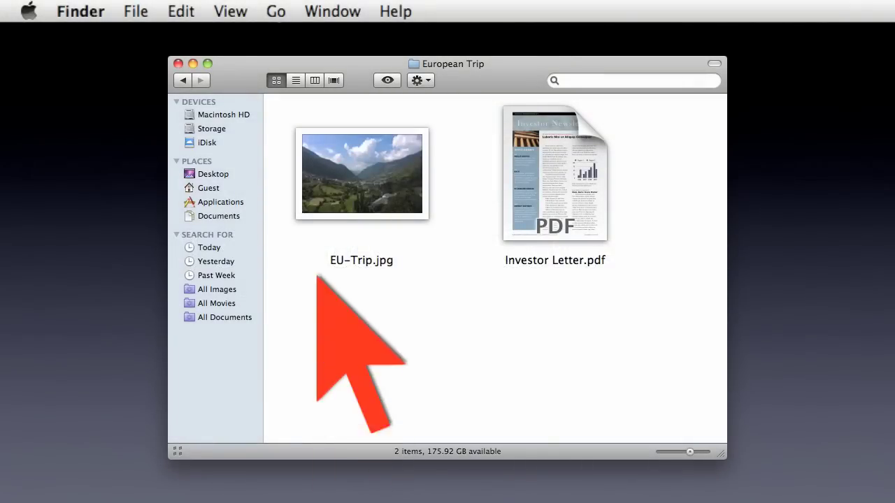
- Compare the Action menu services for EU-Trip.jpg with those for Investor Letter.pdf
click(342, 182)
click(420, 80)
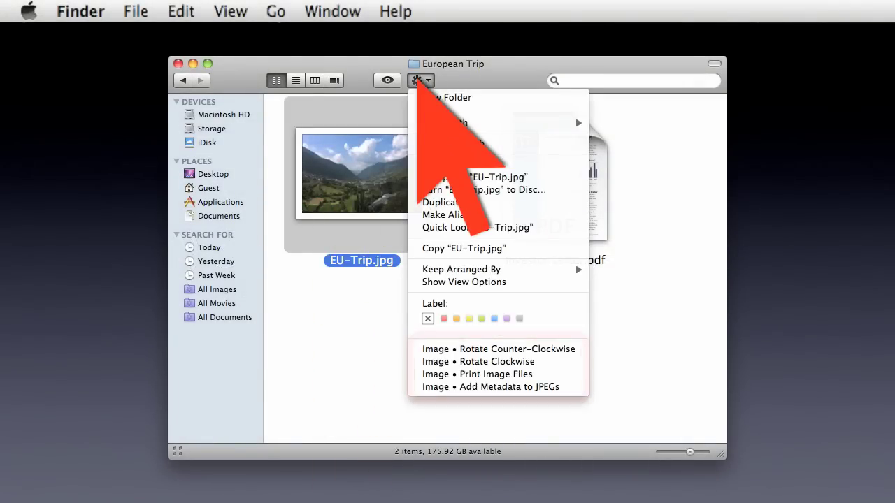
key(Escape)
click(537, 203)
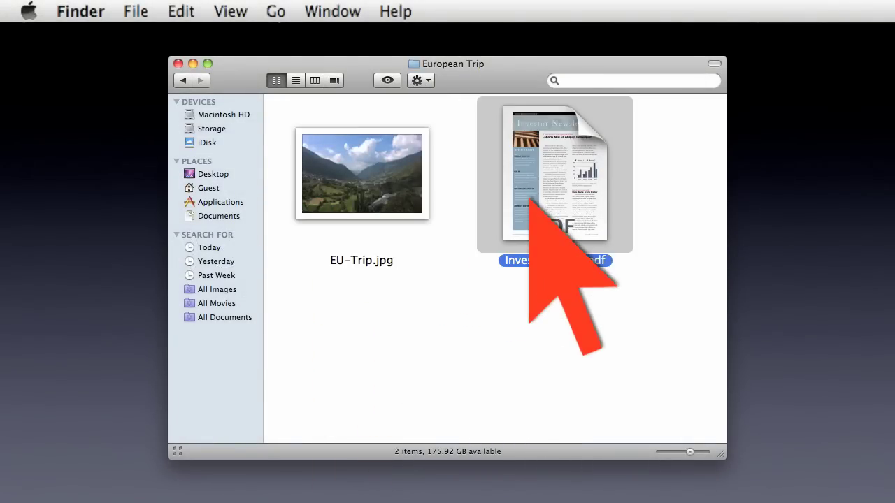
click(420, 79)
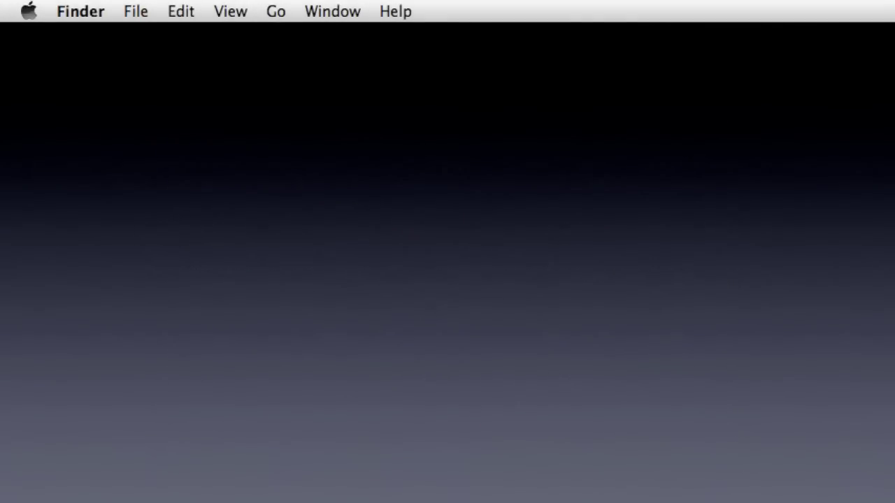
- Open Services Preferences from Finder's Services menu to list the Services keyboard shortcuts
click(81, 11)
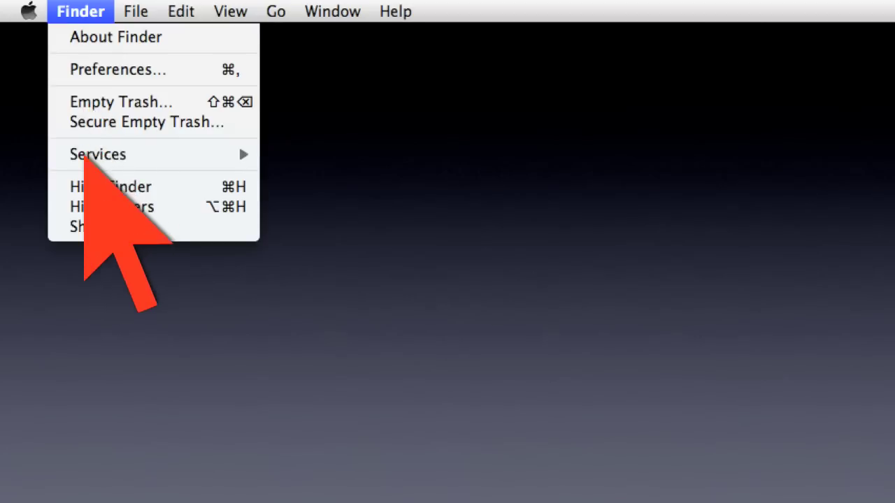
mouse_move(84, 159)
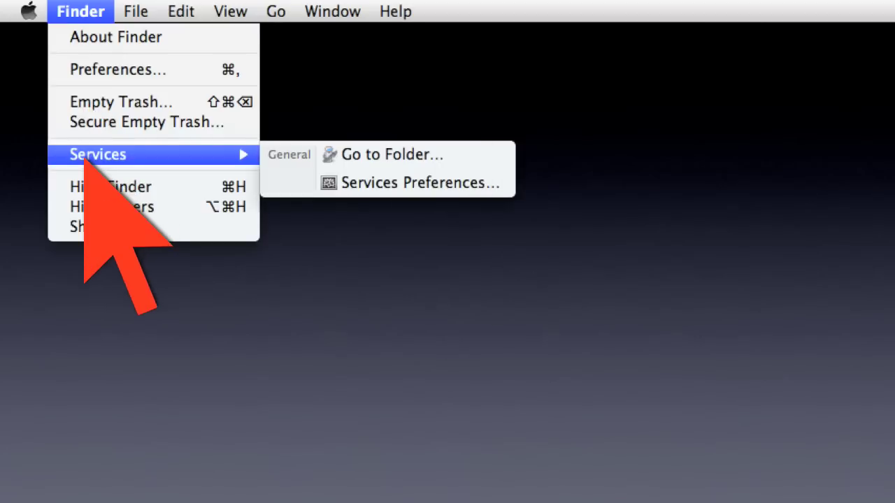
click(398, 183)
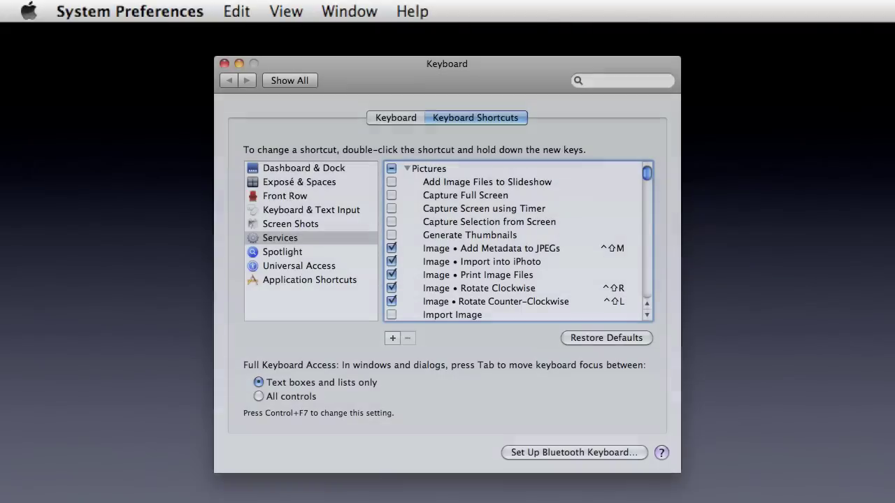